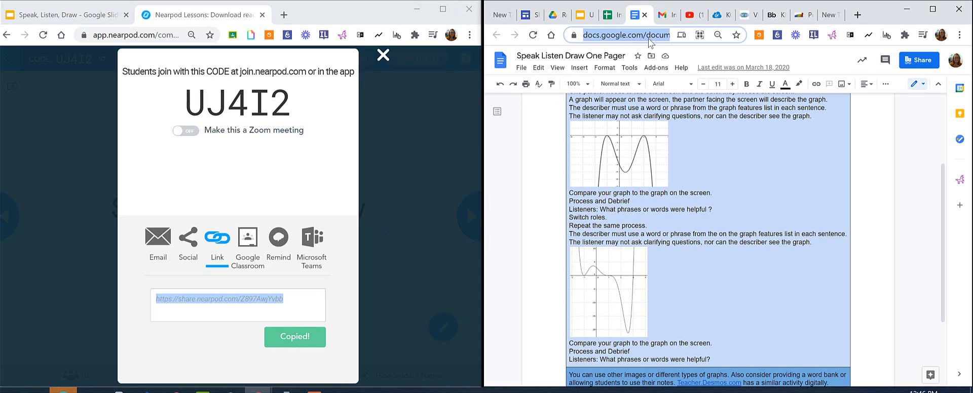
type("https://share.nearpod.com/Z897AwjYvbb")
key("Return")
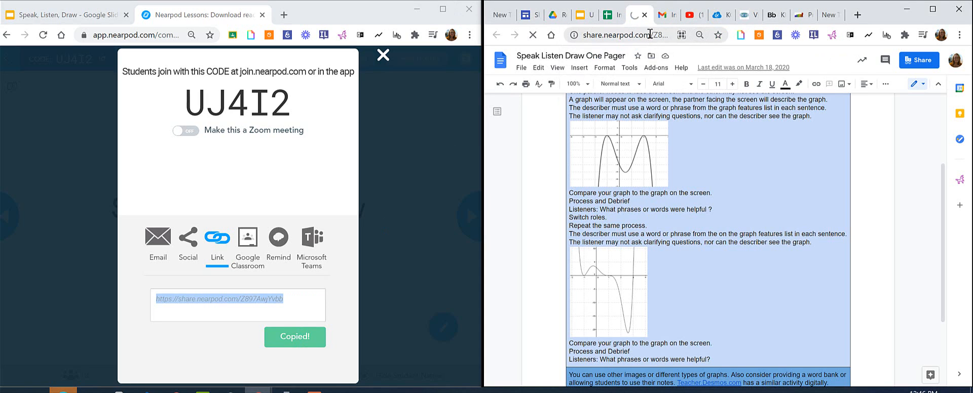
left_click(383, 55)
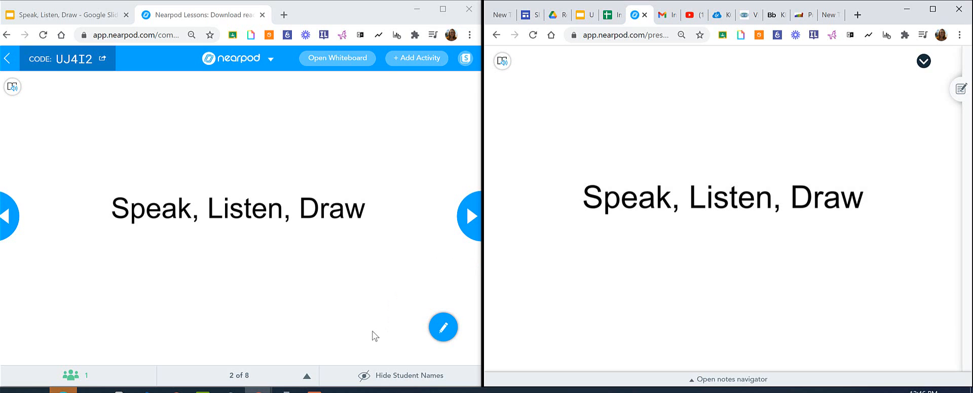
Step: Annotate the "Speak, Listen, Draw" title slide with a green freehand scribble over the text, and close the annotation
left_click(447, 335)
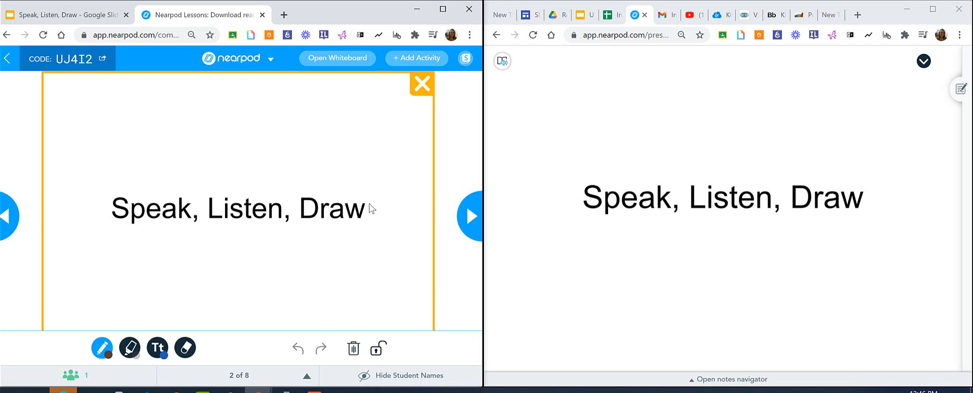
left_click(105, 348)
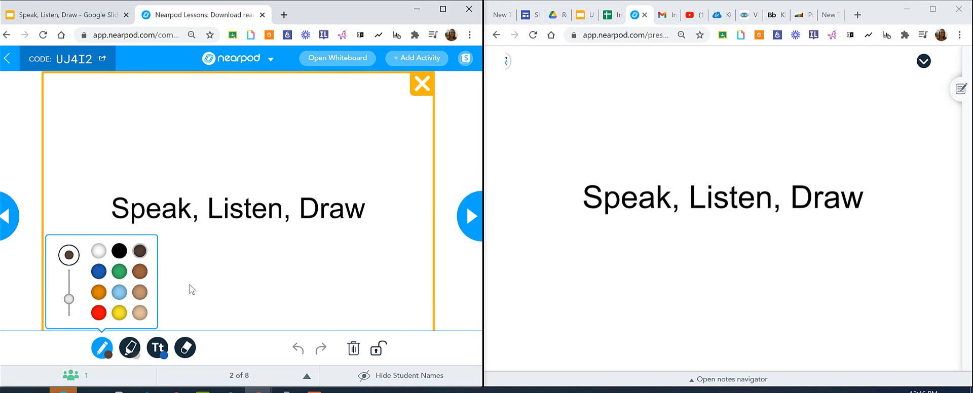
left_click(119, 272)
mouse_move(205, 259)
left_mouse_down()
mouse_move(417, 211)
mouse_move(314, 284)
left_mouse_up()
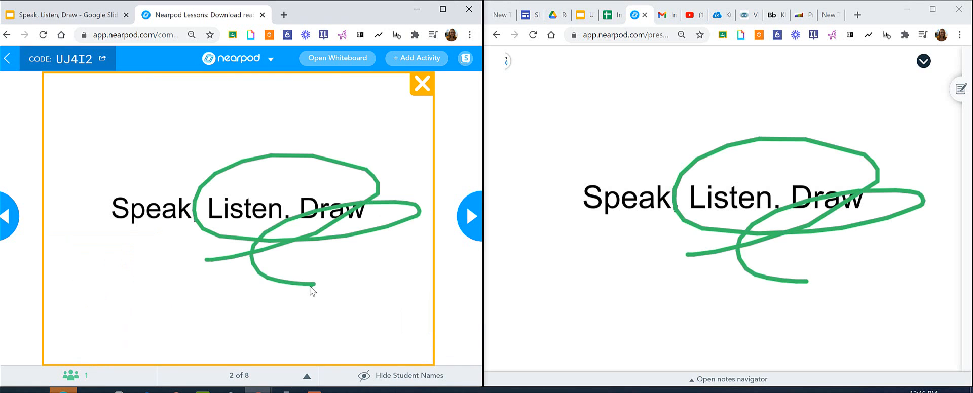
left_click(419, 87)
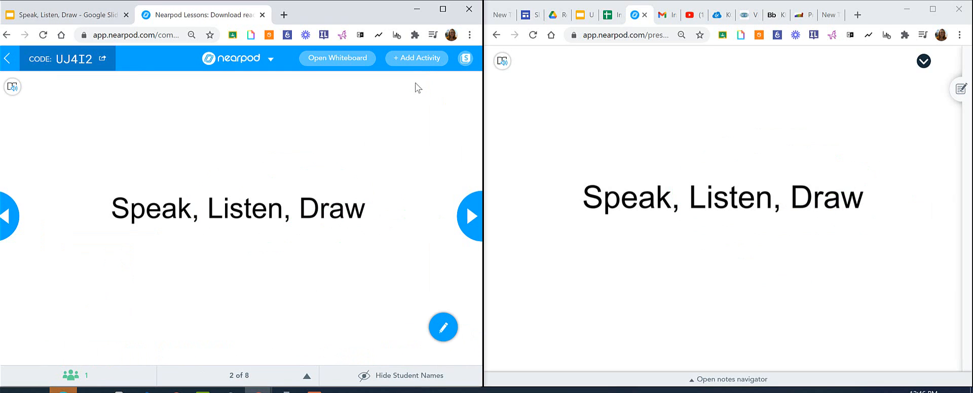
Step: Advance to slide 3 with its audio set to all devices, and play the start of the clip in the student view
left_click(470, 219)
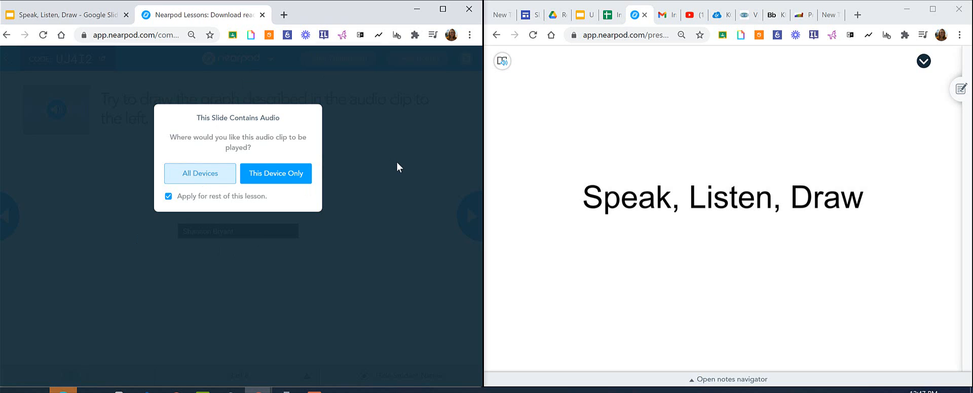
left_click(217, 178)
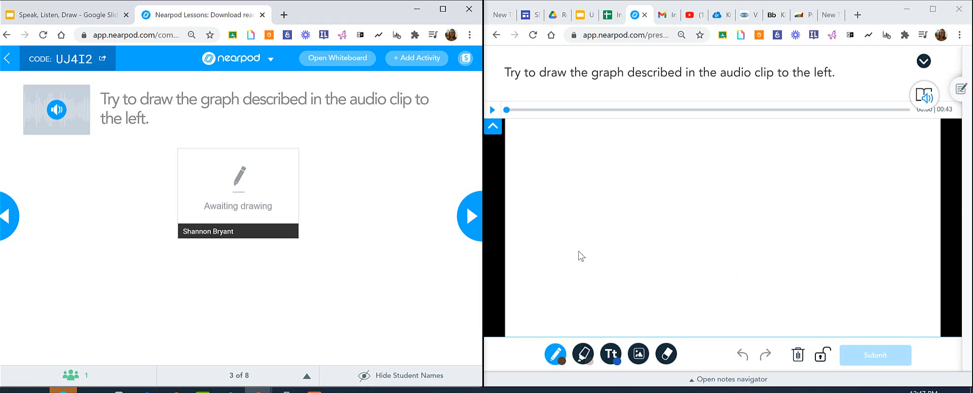
left_click(492, 110)
left_click(493, 110)
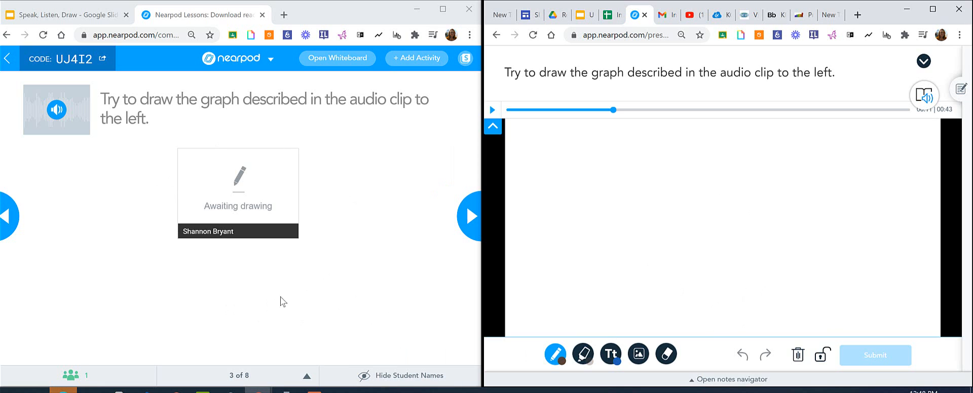
Step: Draw a blue vertical axis with arrowheads at both ends on the student's drawing canvas
left_click(557, 355)
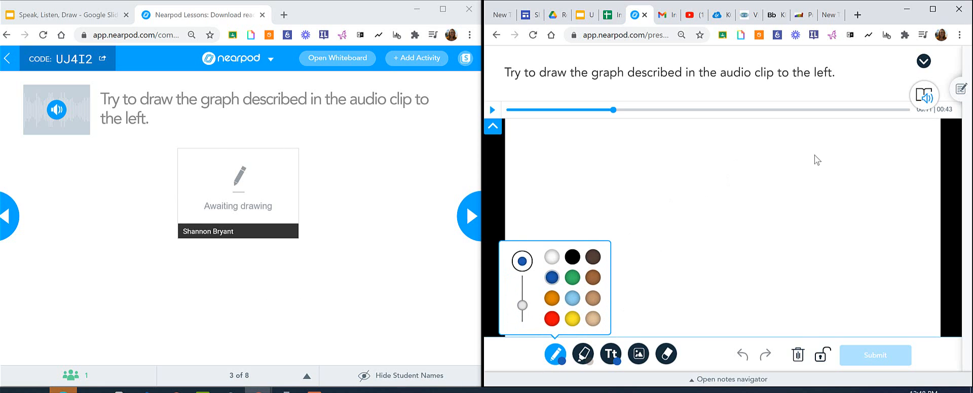
left_click_drag(741, 135, 759, 321)
left_click_drag(743, 136, 759, 149)
mouse_move(758, 319)
left_mouse_down()
mouse_move(748, 321)
mouse_move(770, 316)
left_mouse_up()
Step: Draw a blue horizontal axis across the vertical one, with arrowheads at both ends, on the student's canvas
mouse_move(552, 226)
left_mouse_down()
mouse_move(911, 212)
mouse_move(902, 202)
left_mouse_up()
left_click(901, 202)
left_click_drag(915, 213, 911, 227)
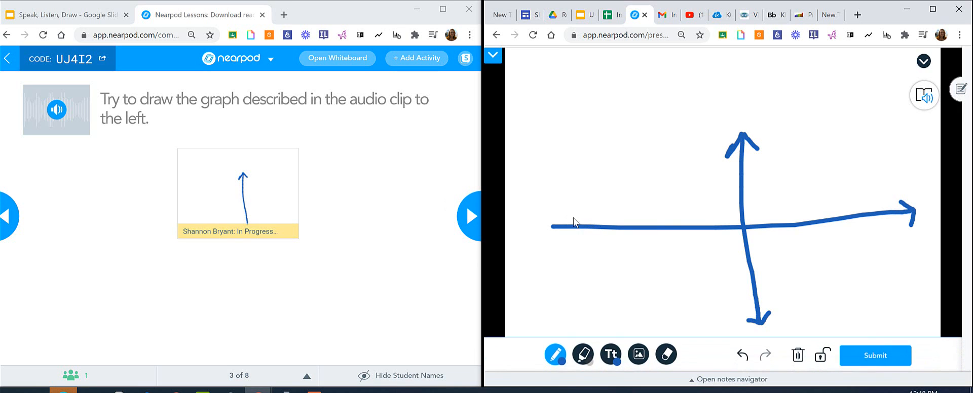
left_click_drag(566, 214, 553, 227)
left_click_drag(552, 228, 567, 243)
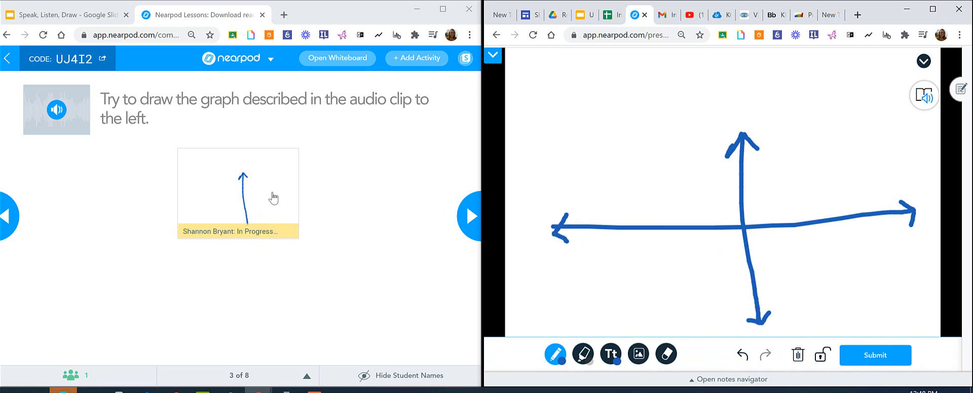
Step: View the student's in-progress drawing enlarged in the teacher view, and close it
left_click(268, 210)
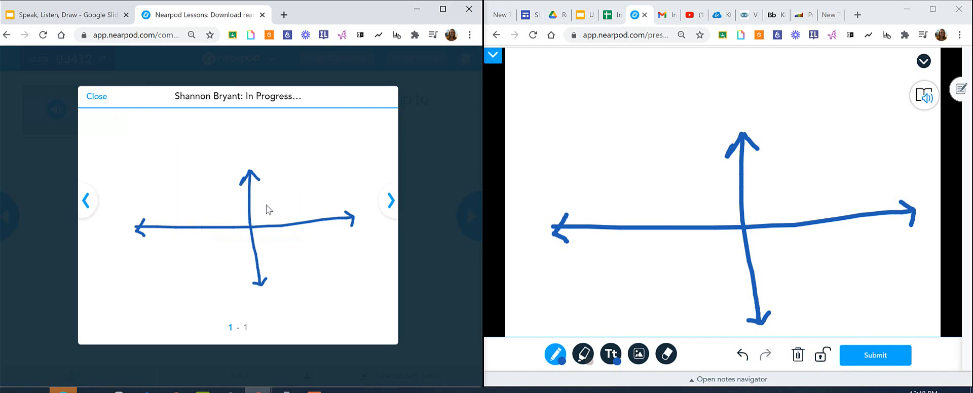
left_click(96, 97)
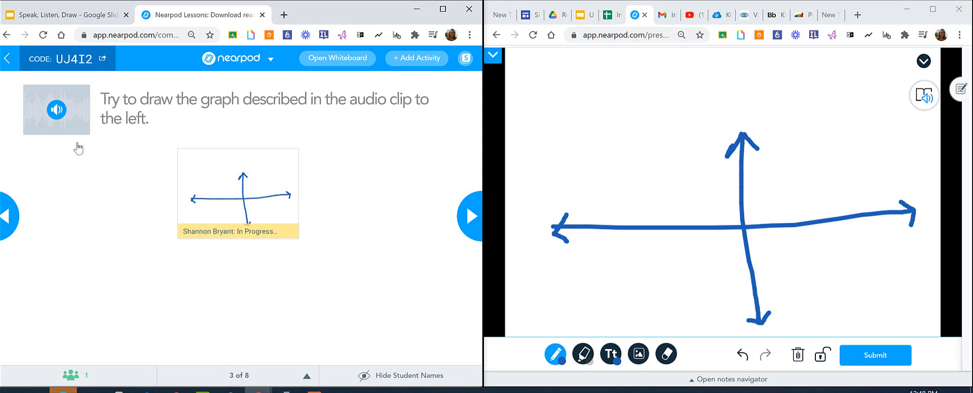
left_click(292, 230)
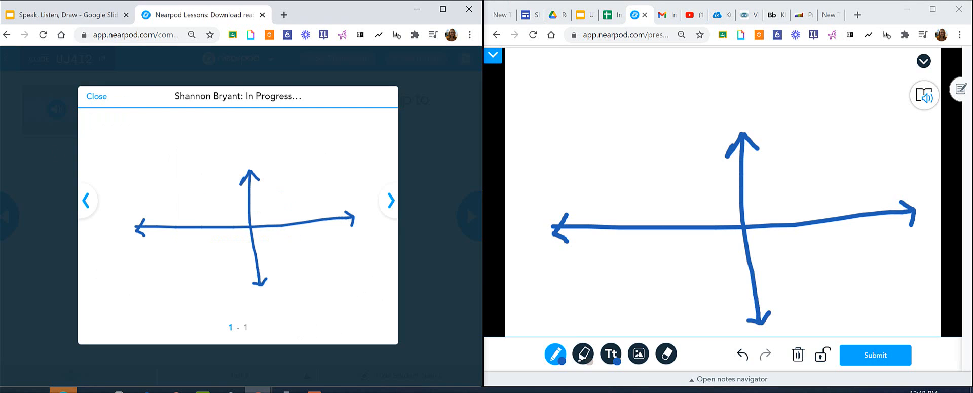
left_click(96, 98)
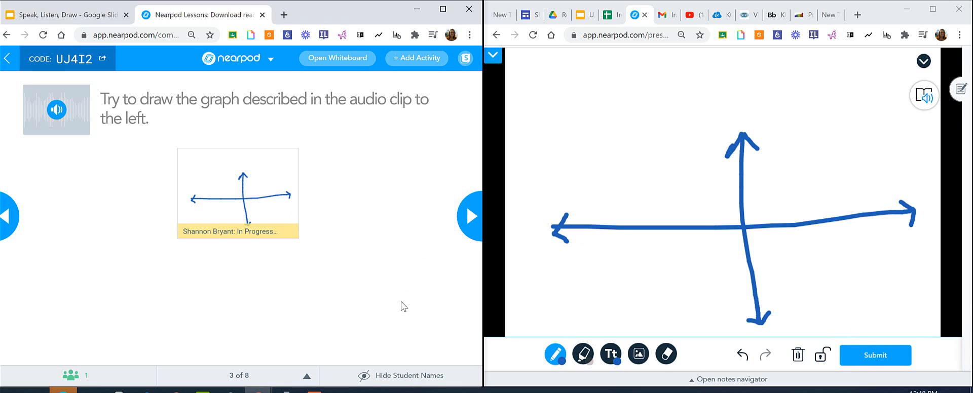
Step: Hide the student names in the teacher view and advance the lesson to the graph-labelling activity on slide 5
left_click(401, 381)
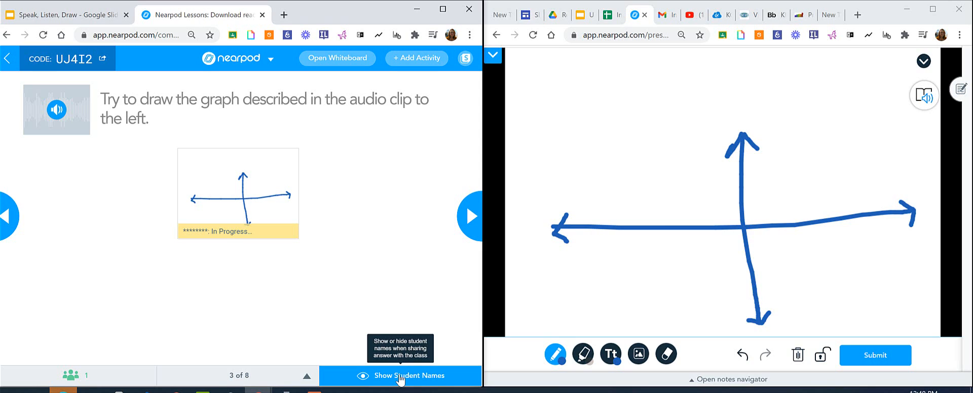
left_click(471, 217)
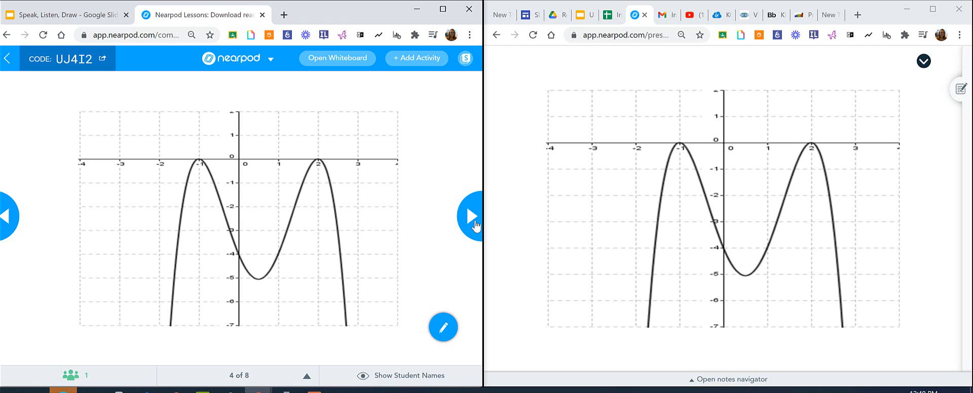
left_click(473, 218)
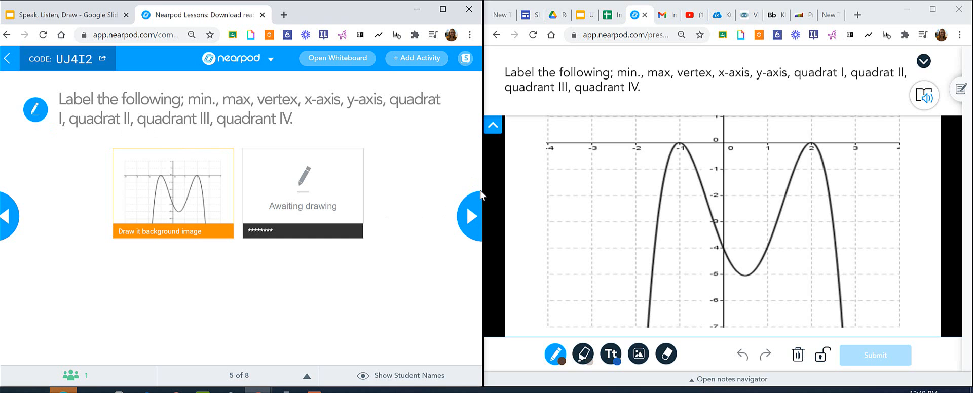
Step: Advance to slide 6 and handwrite "max" in dark brown above the graph's peak at x = -1
left_click(472, 219)
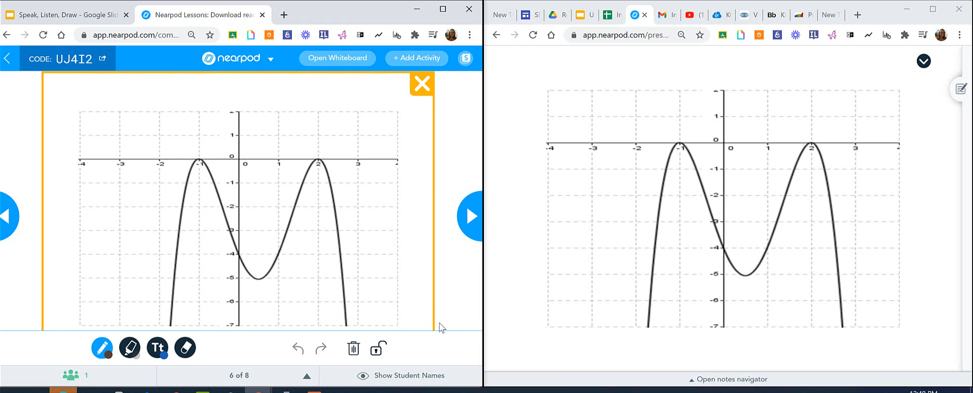
mouse_move(183, 151)
left_mouse_down()
mouse_move(206, 144)
mouse_move(210, 157)
left_mouse_up()
mouse_move(224, 131)
left_mouse_down()
mouse_move(213, 148)
mouse_move(232, 154)
mouse_move(244, 129)
mouse_move(245, 140)
left_mouse_up()
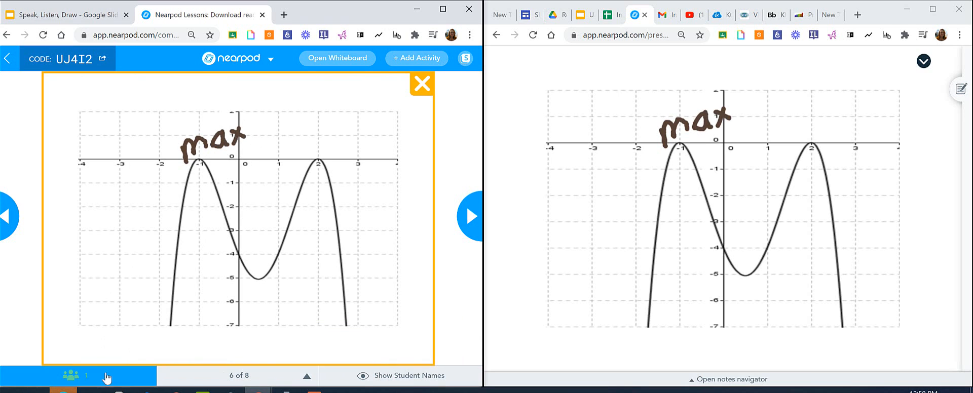
Step: Add a blue text label "Max" above the x-axis near x = 1, and shrink its text box to fit the word
left_click(158, 354)
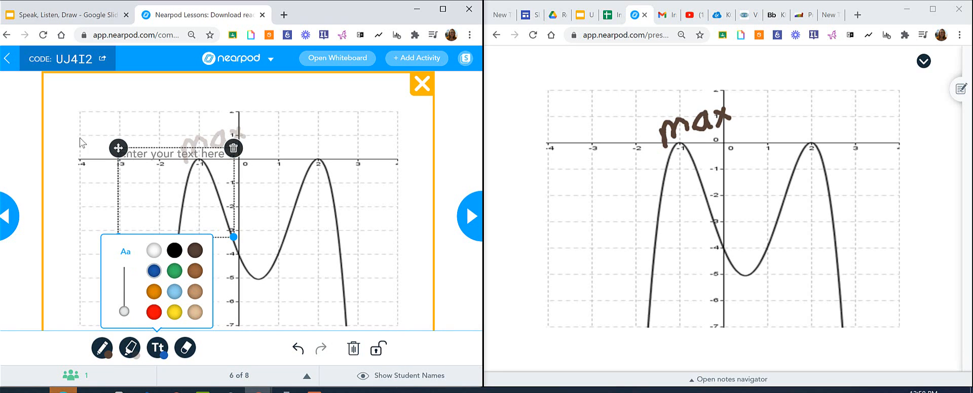
left_click_drag(118, 148, 275, 131)
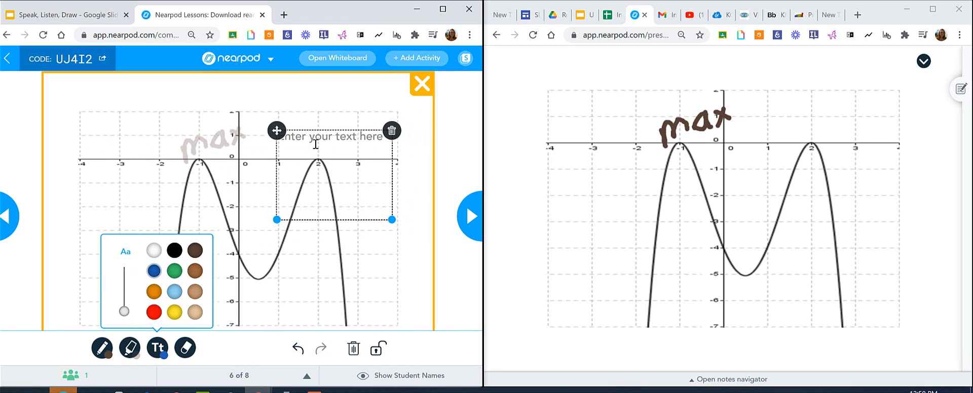
type("Max")
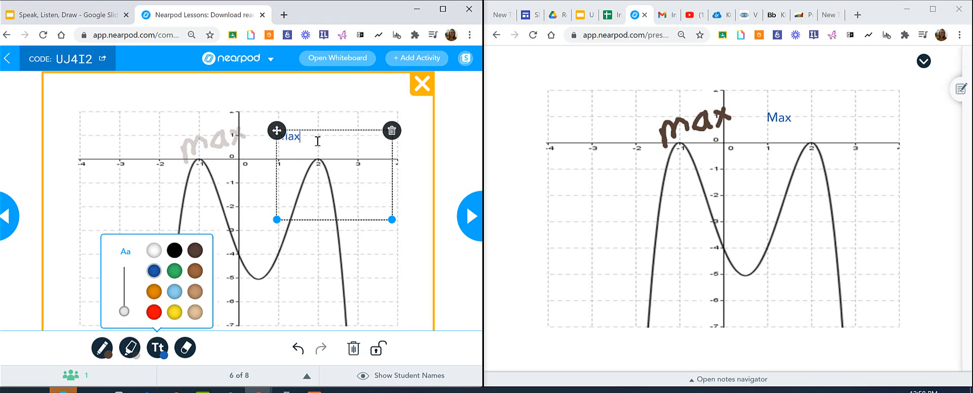
mouse_move(392, 220)
left_mouse_down()
mouse_move(384, 149)
mouse_move(310, 151)
left_mouse_up()
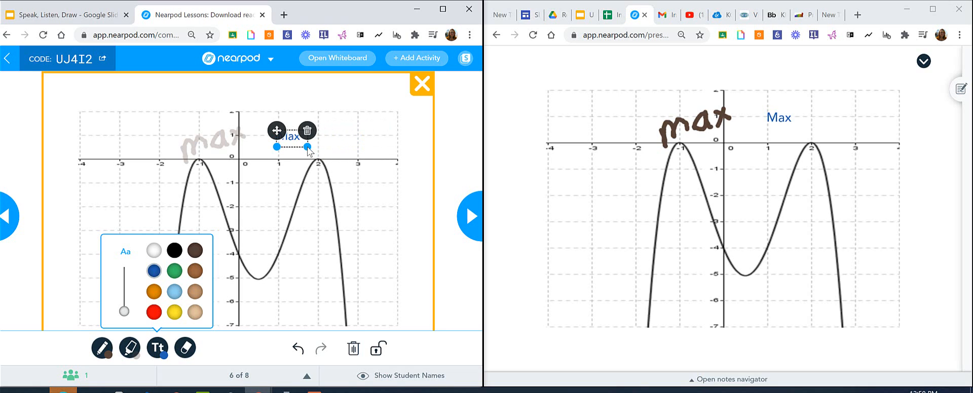
left_click(322, 163)
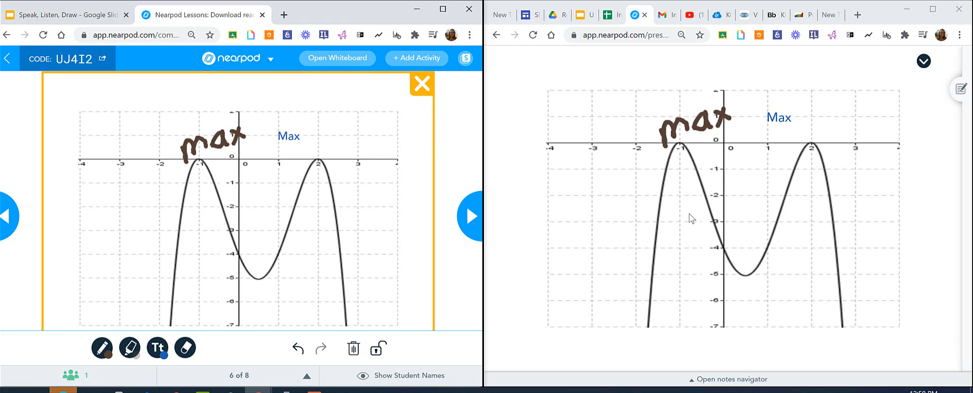
Step: Advance the lesson to the blank slide 8 and annotate it with a dark brown looping freehand stroke
left_click(469, 217)
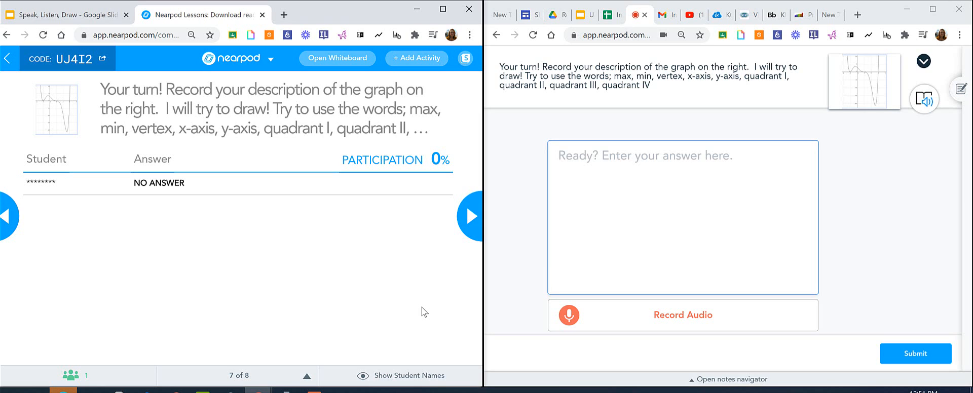
left_click(472, 219)
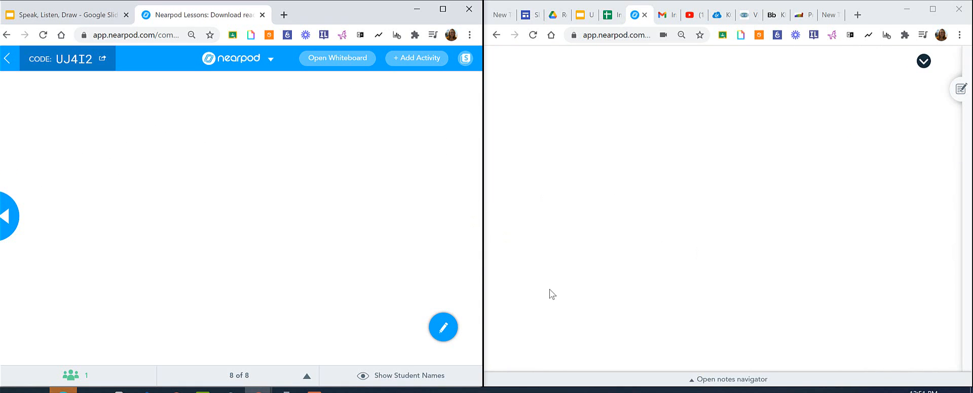
left_click(443, 328)
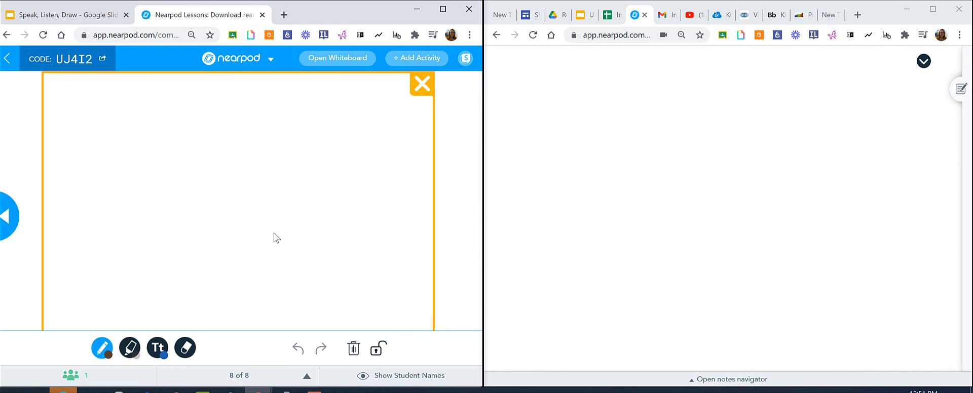
left_click(107, 352)
left_click_drag(138, 211, 261, 273)
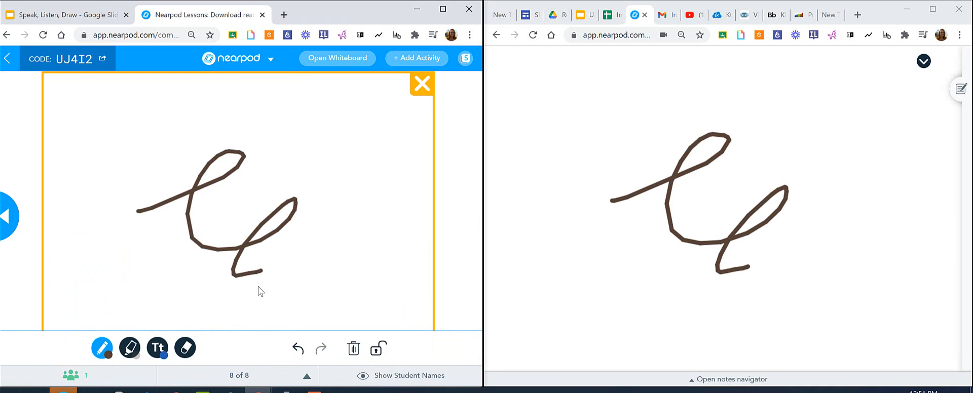